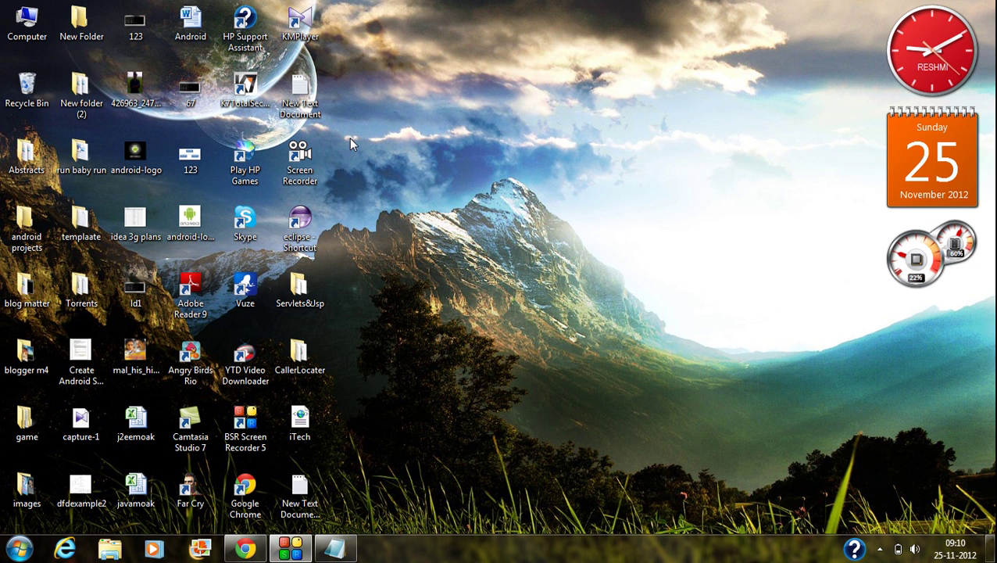
# Step: Browse in Explorer to C:\Program Files (x86)\Java\jdk1.7.0\bin
pyautogui.doubleClick(27, 22)
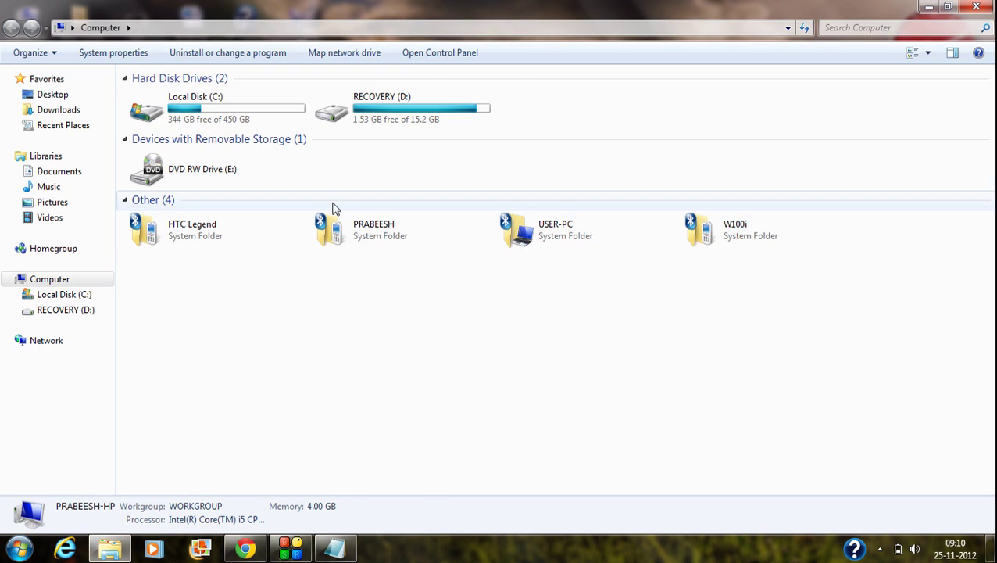
pyautogui.doubleClick(204, 106)
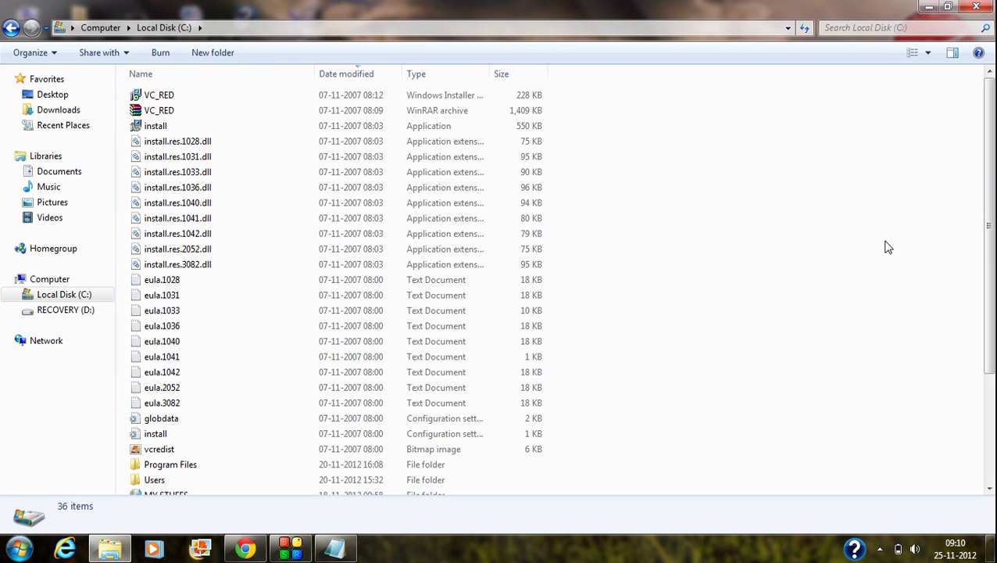
pyautogui.scroll(-2, 595, 321)
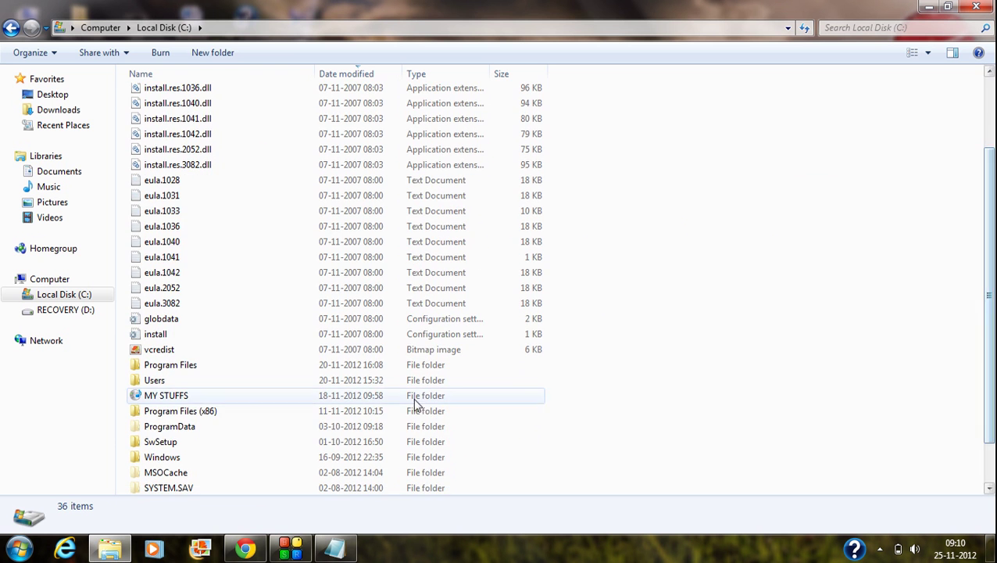
pyautogui.doubleClick(209, 414)
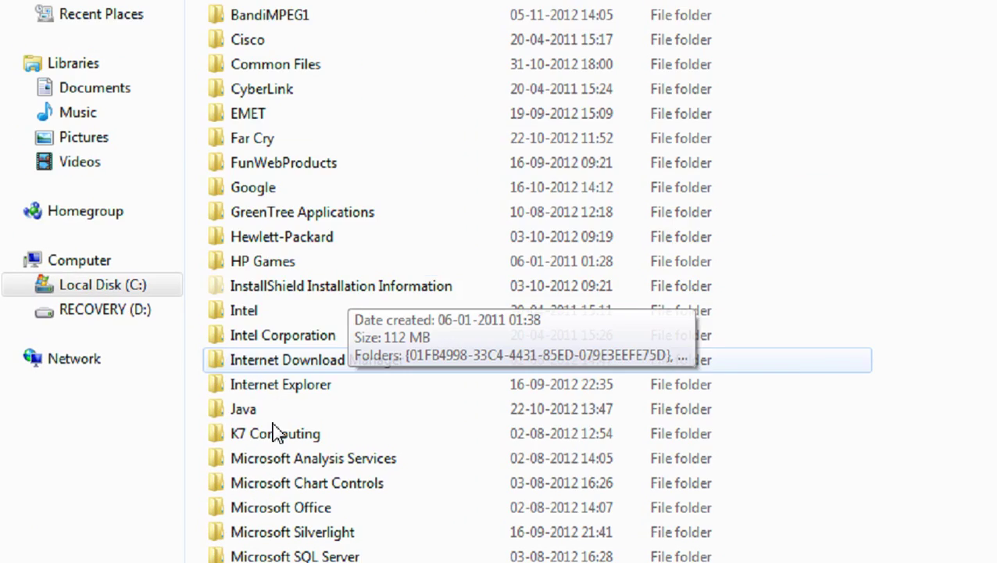
pyautogui.click(151, 375)
pyautogui.doubleClick(305, 422)
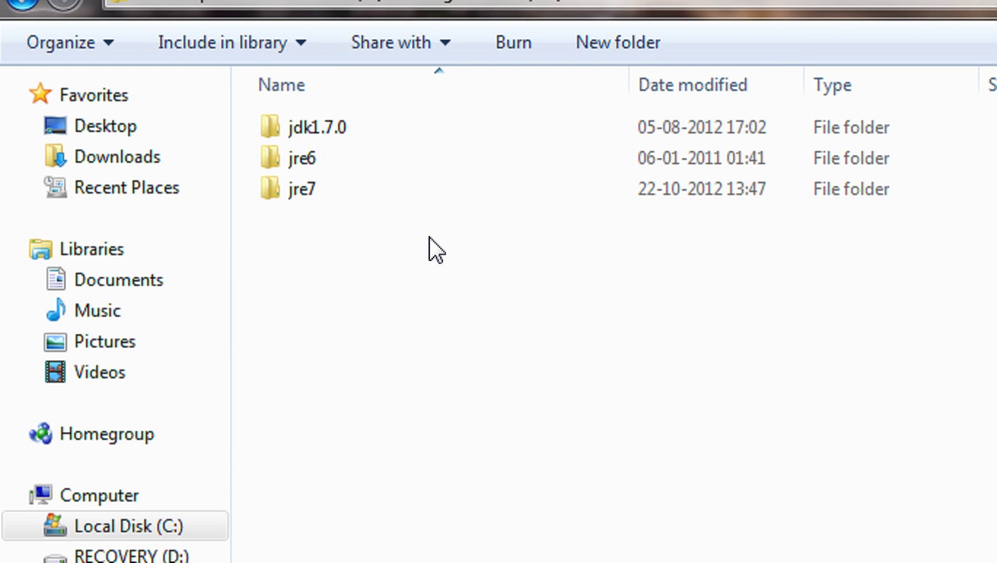
pyautogui.doubleClick(298, 127)
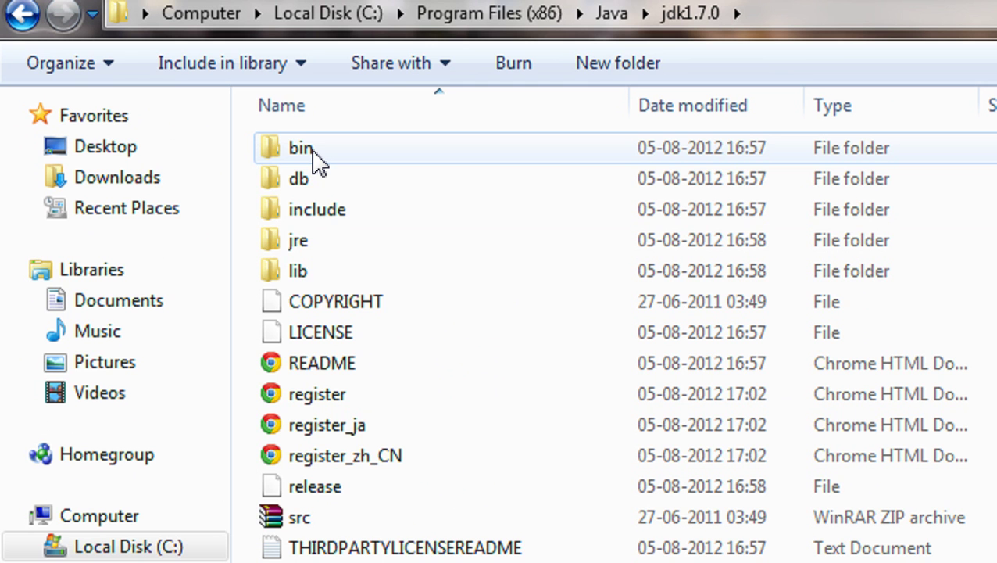
pyautogui.doubleClick(312, 159)
# Step: Copy the bin folder's full path from the address bar, then minimize Explorer
pyautogui.moveTo(345, 283)
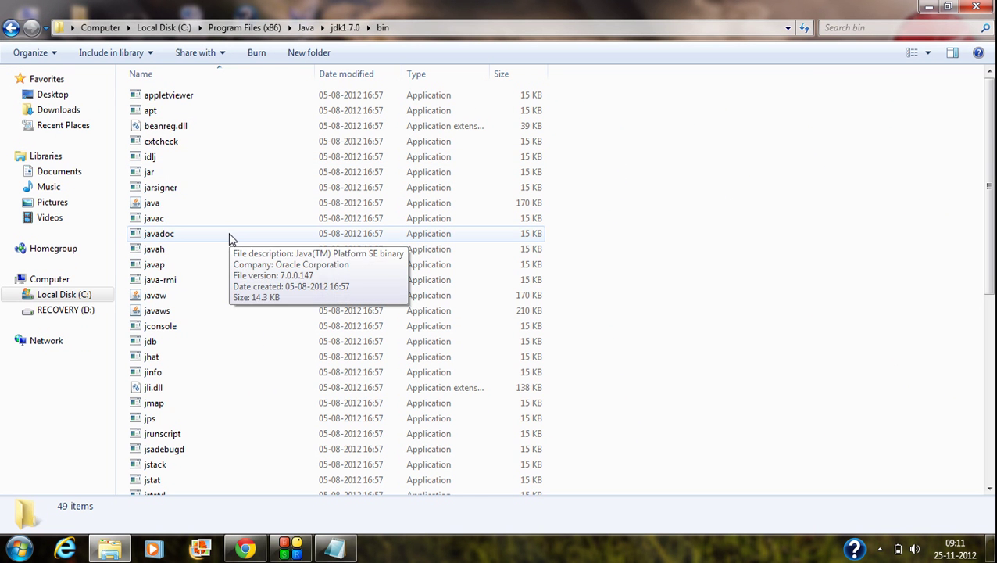
pyautogui.moveTo(231, 341)
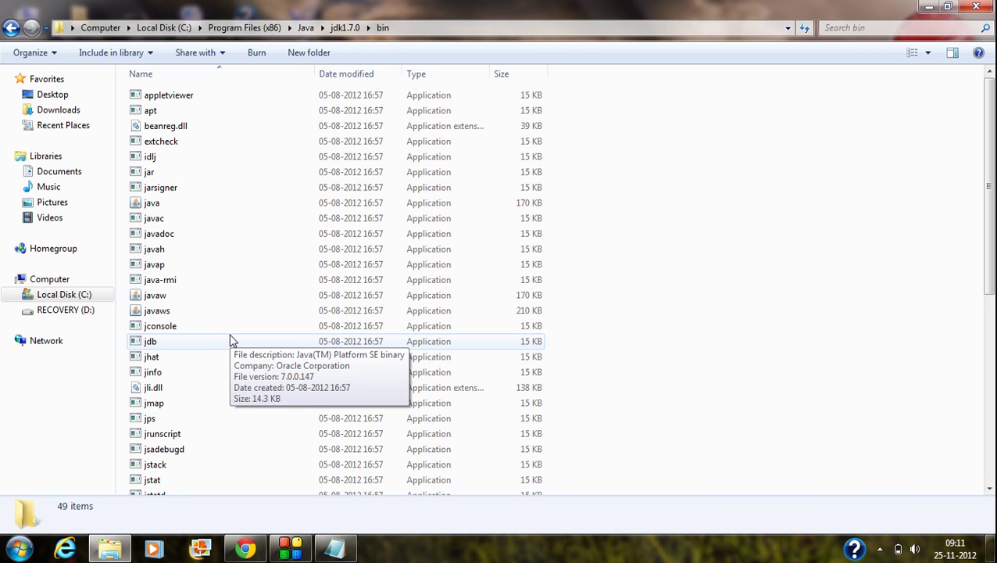
pyautogui.moveTo(253, 121)
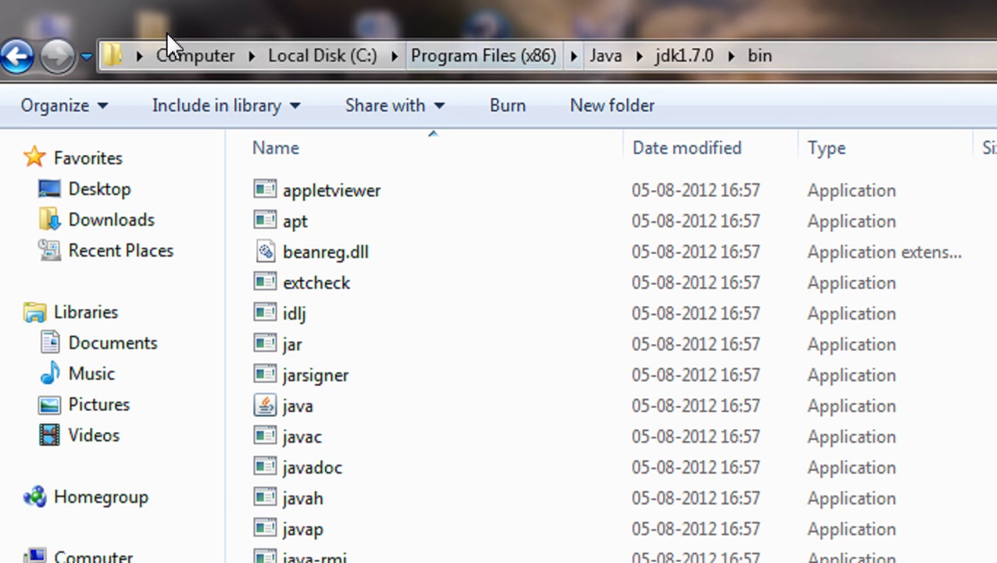
pyautogui.click(803, 51)
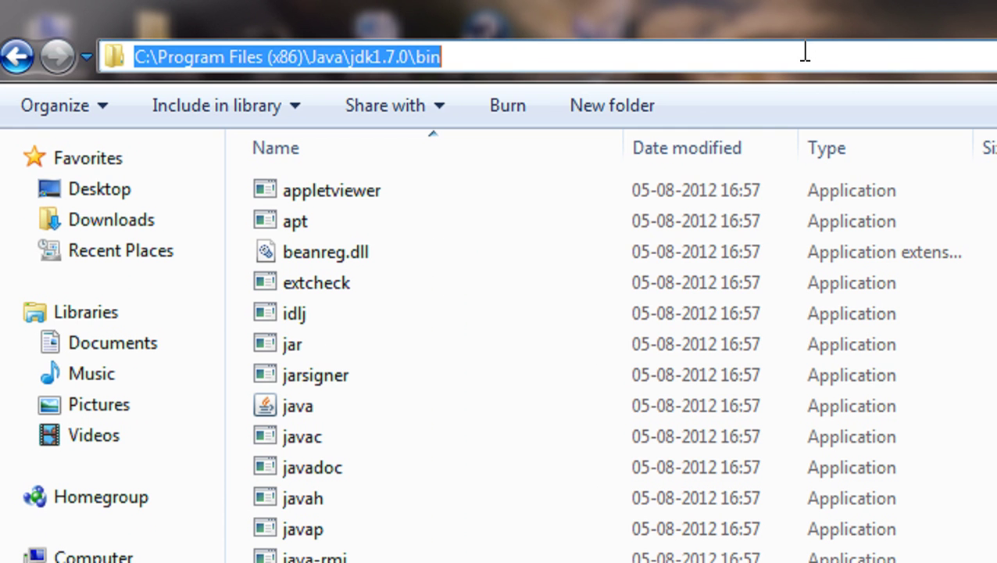
pyautogui.rightClick(402, 56)
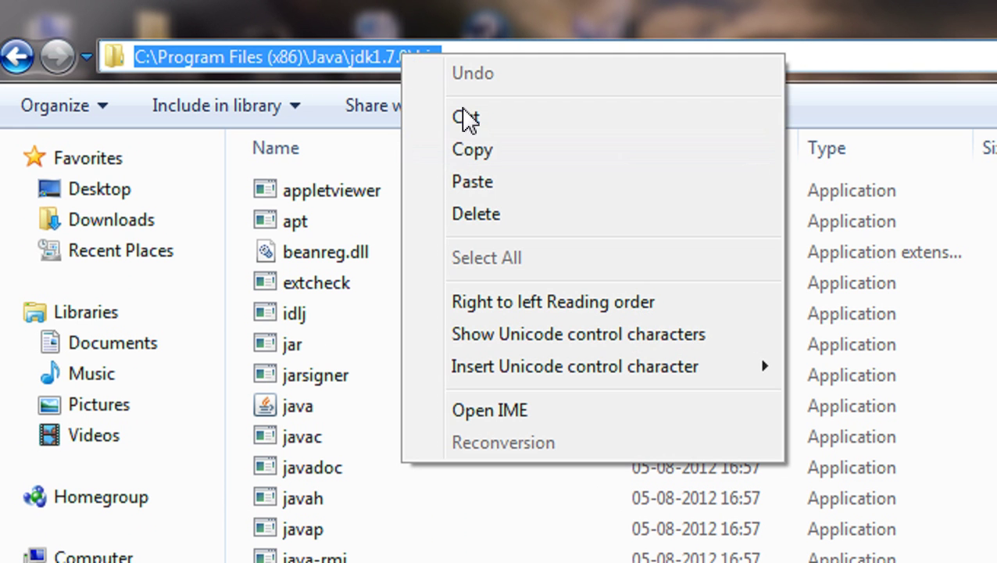
pyautogui.click(485, 156)
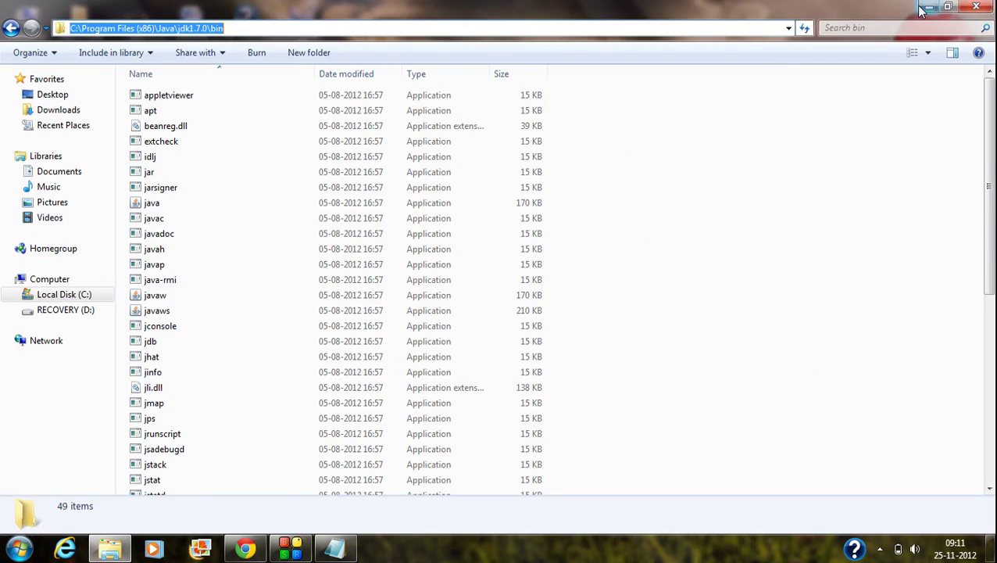
pyautogui.click(926, 8)
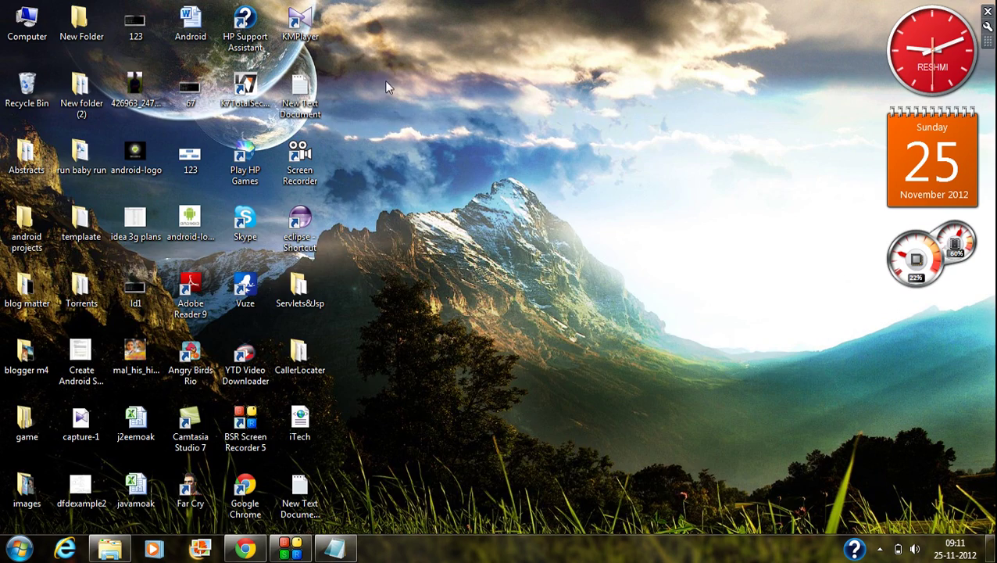
# Step: Open Computer's Properties and go to Advanced system settings
pyautogui.rightClick(41, 22)
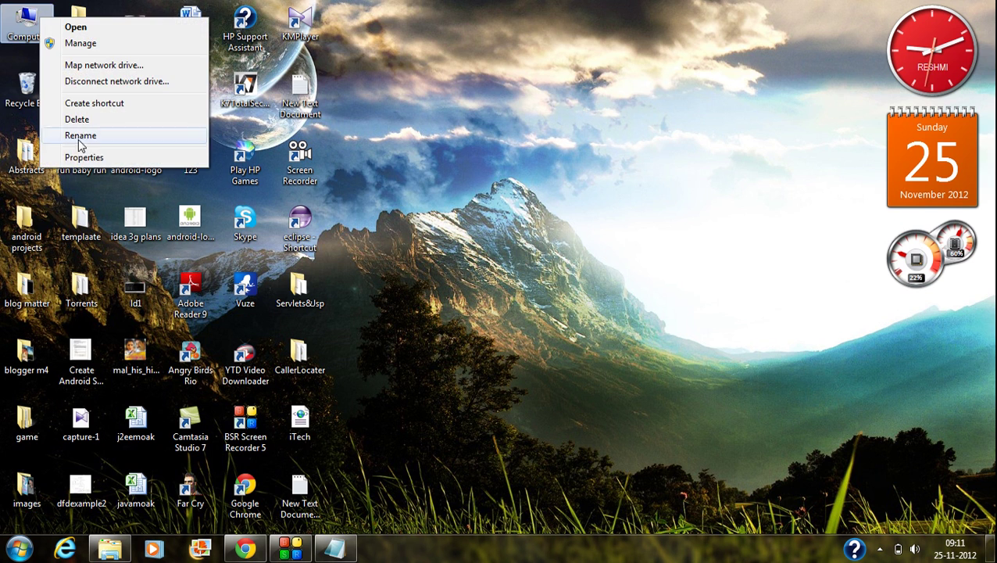
pyautogui.click(86, 155)
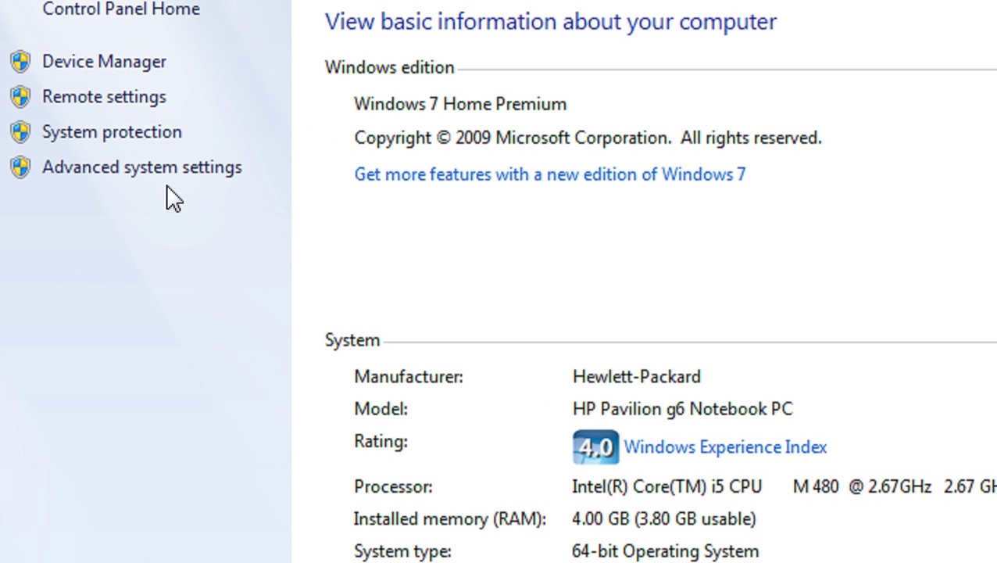
pyautogui.click(202, 181)
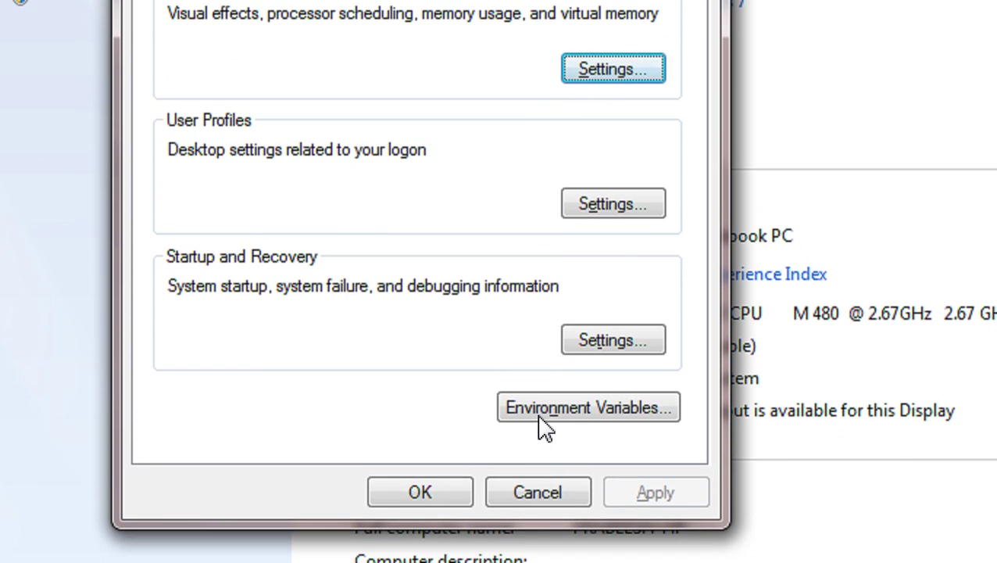
# Step: In Environment Variables, edit the user variable and set its name to path
pyautogui.click(604, 412)
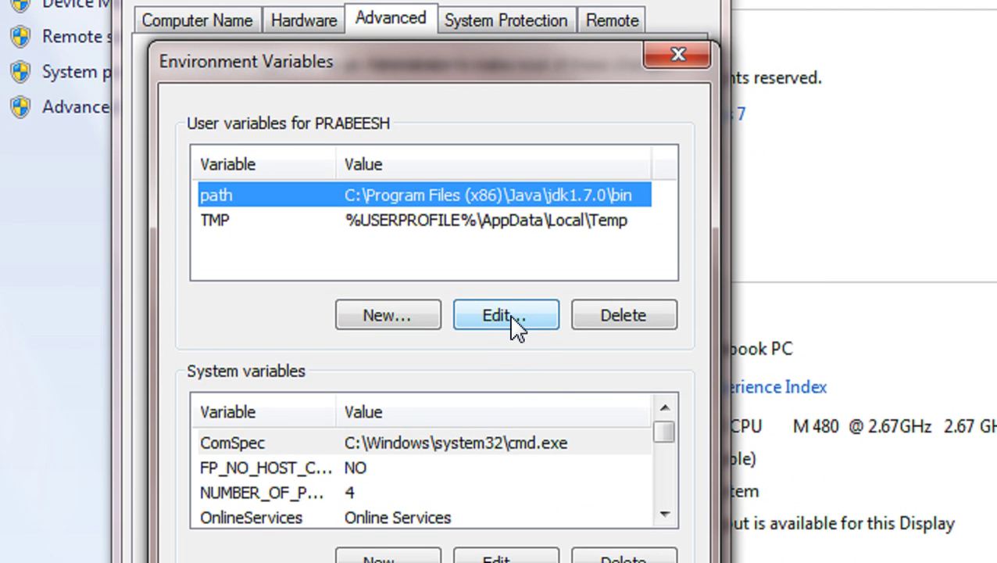
pyautogui.click(509, 315)
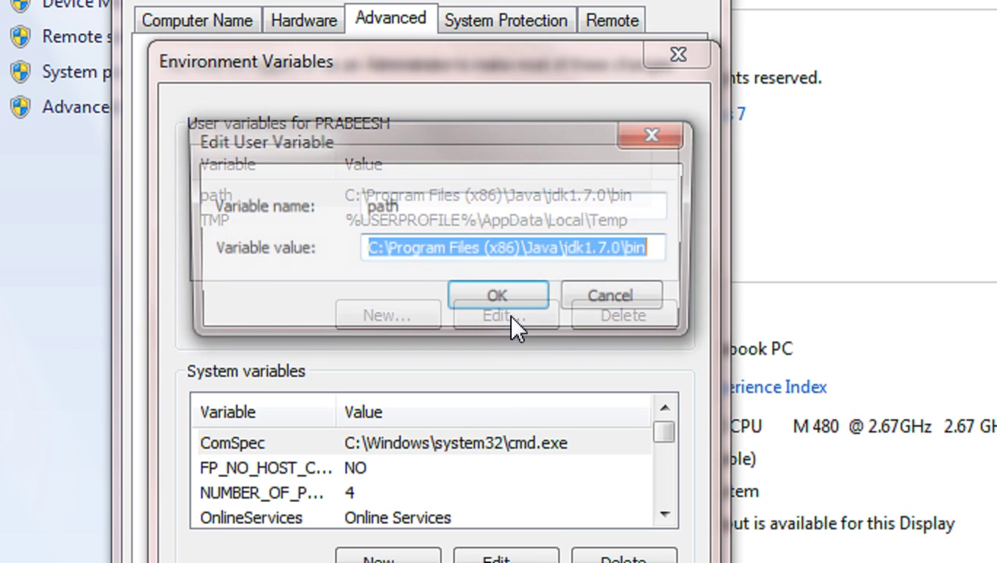
pyautogui.moveTo(521, 146); pyautogui.dragTo(518, 148)
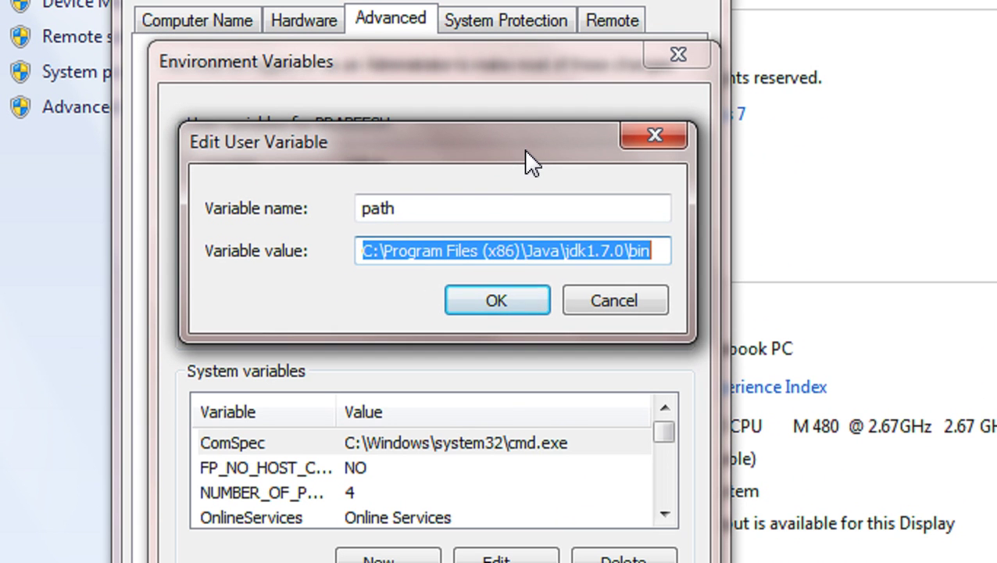
pyautogui.click(423, 207)
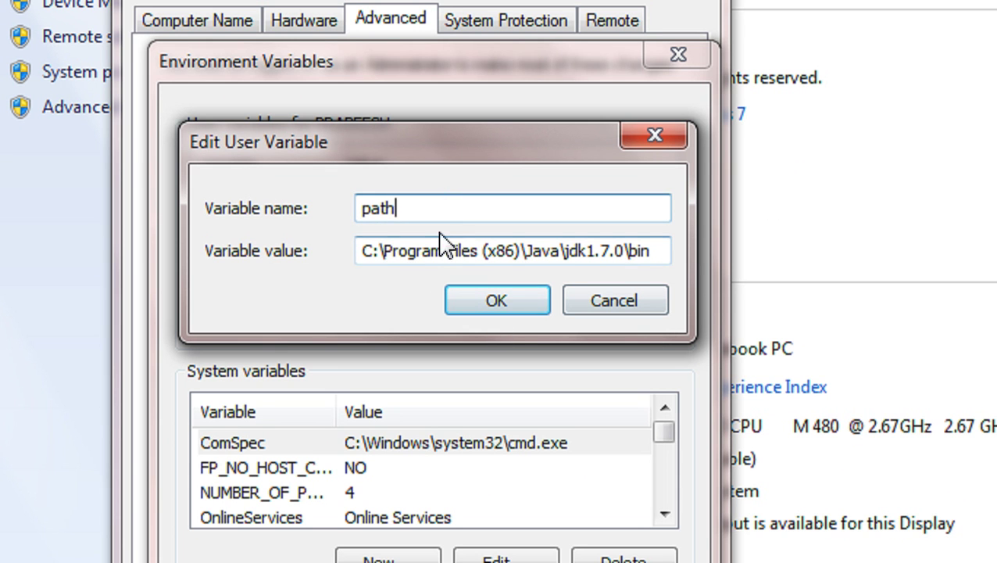
pyautogui.press('BackSpace')
pyautogui.press('BackSpace')
pyautogui.press('BackSpace')
pyautogui.press('BackSpace')
pyautogui.write('pat')
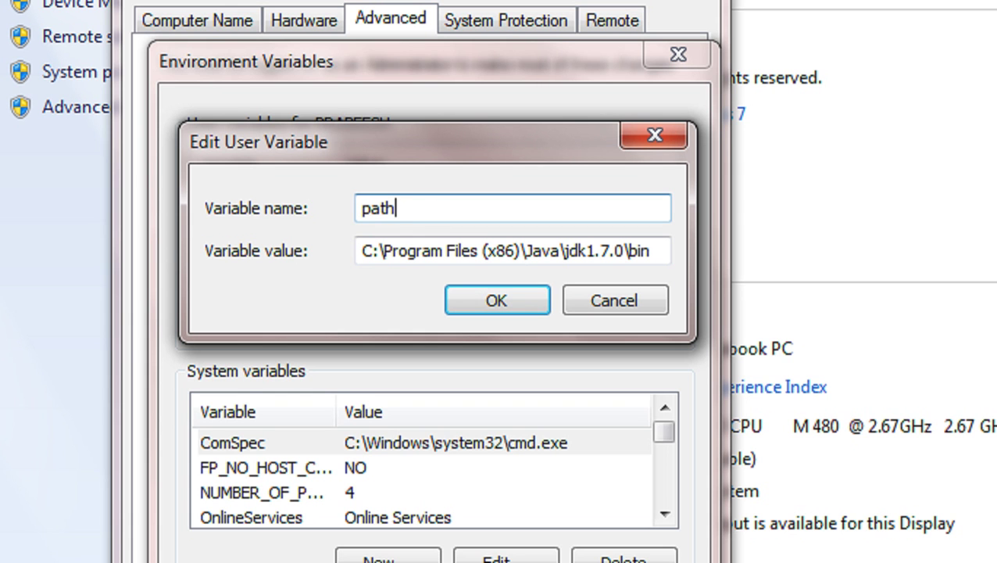
# Step: Paste C:\Program Files (x86)\Java\jdk1.7.0\bin as its value and confirm all dialogs
pyautogui.click(657, 258)
pyautogui.press('BackSpace')
pyautogui.press('BackSpace')
pyautogui.press('BackSpace')
pyautogui.press('BackSpace')
pyautogui.press('BackSpace')
pyautogui.press('BackSpace')
pyautogui.press('BackSpace')
pyautogui.press('BackSpace')
pyautogui.press('BackSpace')
pyautogui.press('BackSpace')
pyautogui.press('BackSpace')
pyautogui.press('BackSpace')
pyautogui.press('BackSpace')
pyautogui.press('BackSpace')
pyautogui.press('BackSpace')
pyautogui.press('BackSpace')
pyautogui.press('BackSpace')
pyautogui.press('BackSpace')
pyautogui.press('BackSpace')
pyautogui.press('BackSpace')
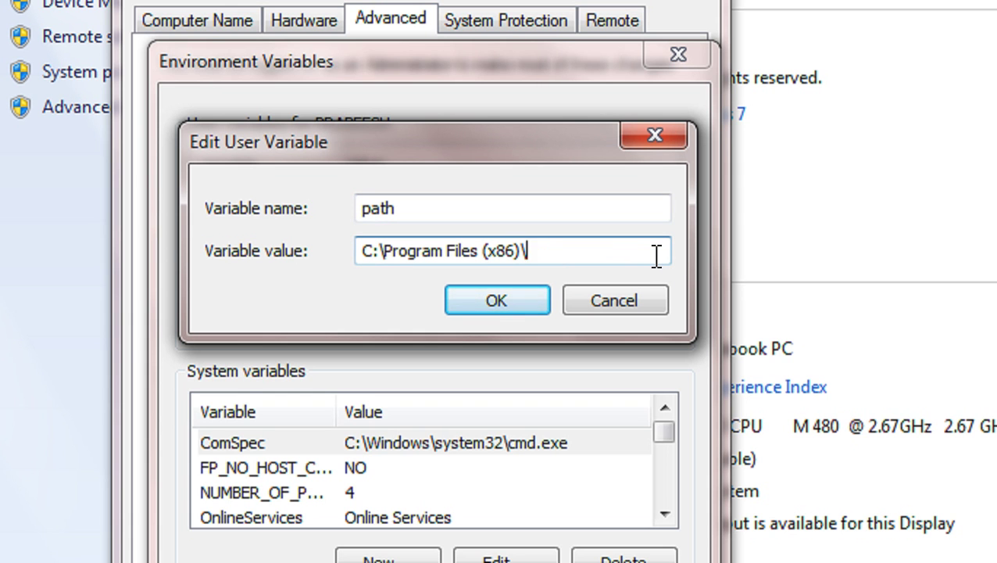
pyautogui.rightClick(499, 249)
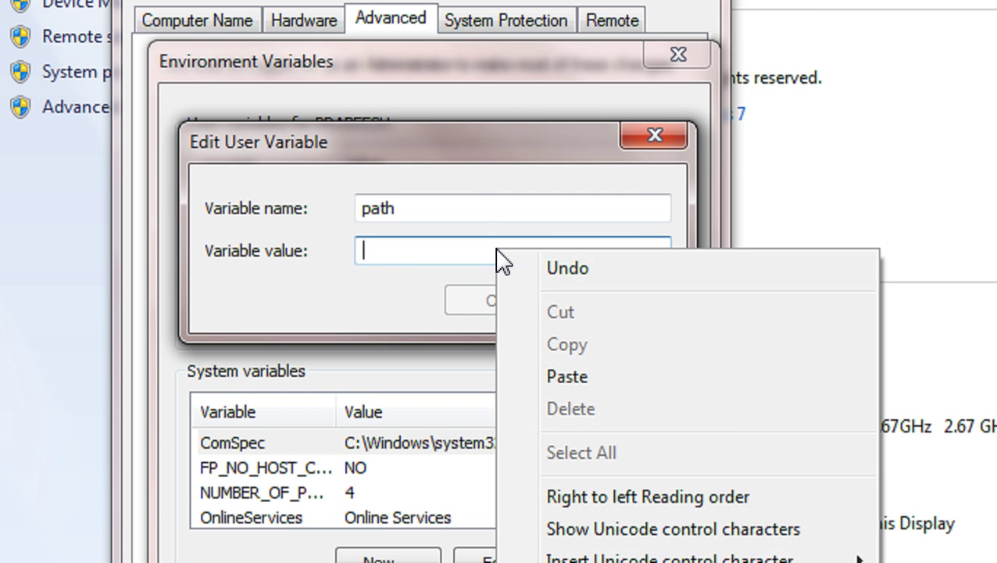
pyautogui.click(567, 377)
pyautogui.click(528, 307)
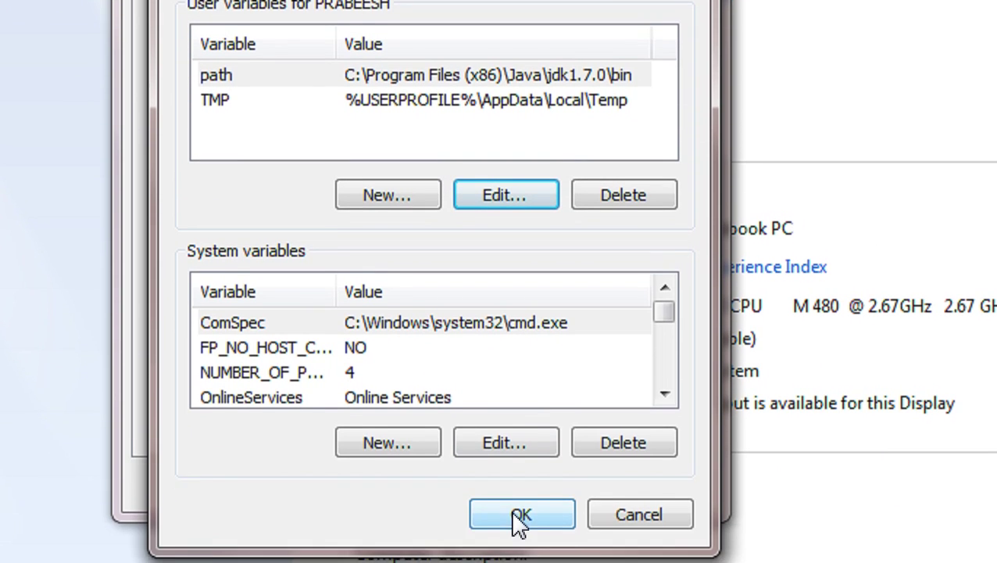
pyautogui.click(512, 512)
pyautogui.click(428, 454)
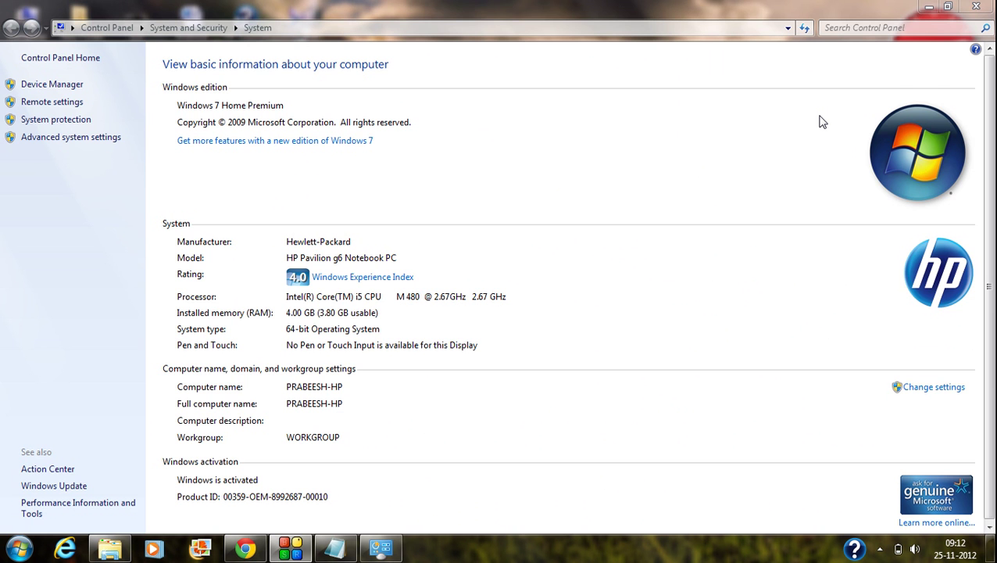
# Step: Minimize the System window and launch Command Prompt by searching cmd from Start
pyautogui.click(928, 6)
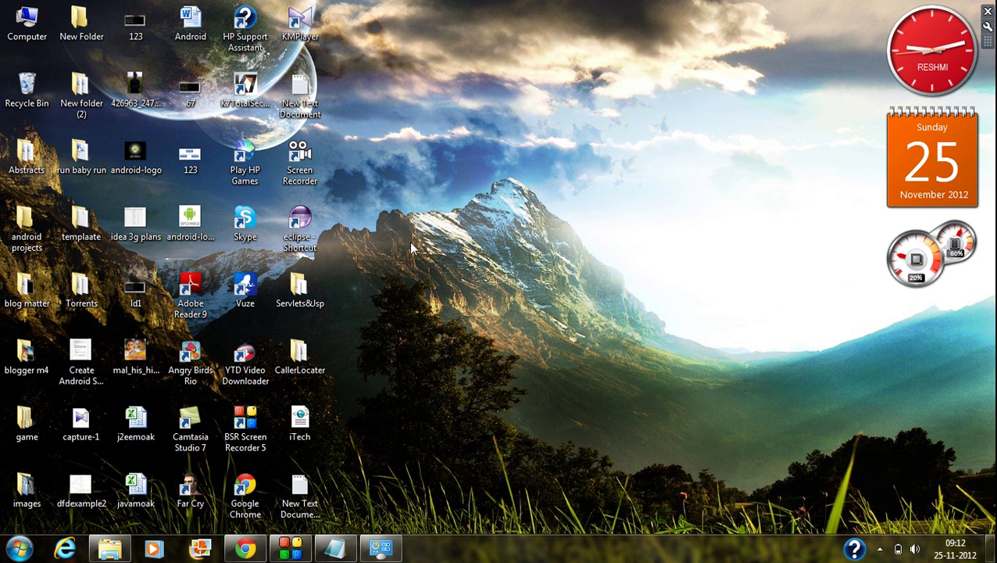
pyautogui.click(12, 558)
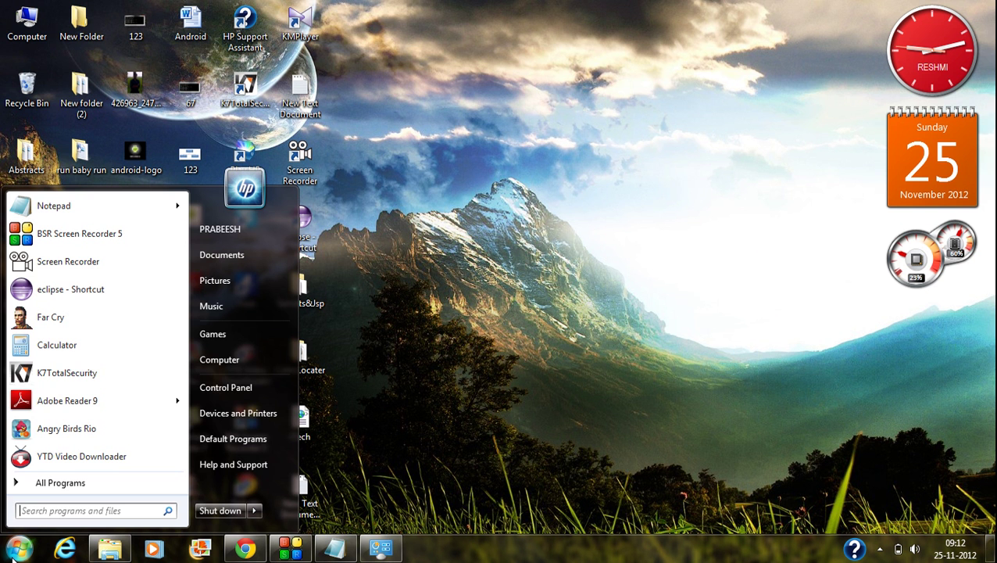
pyautogui.click(144, 510)
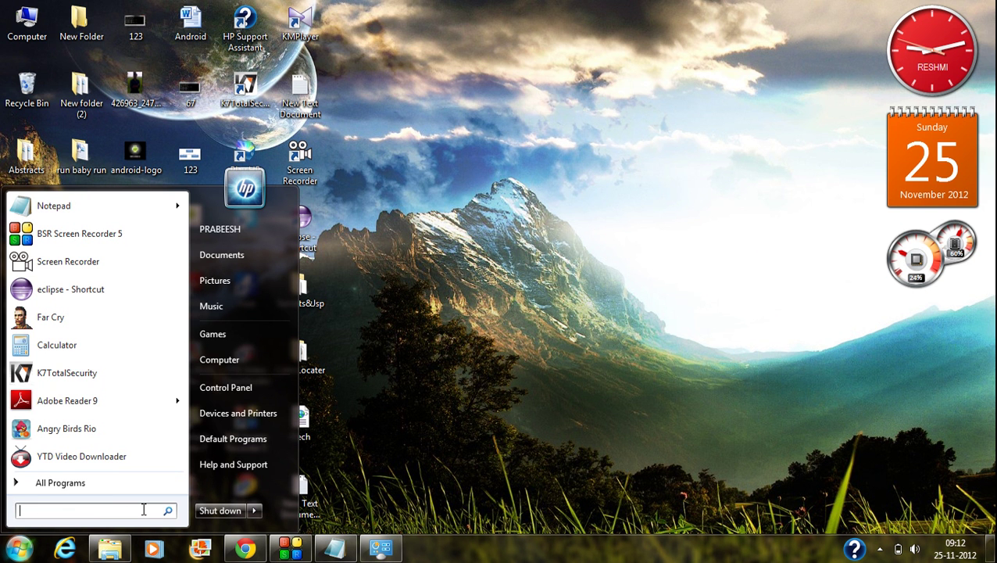
pyautogui.write('cmd')
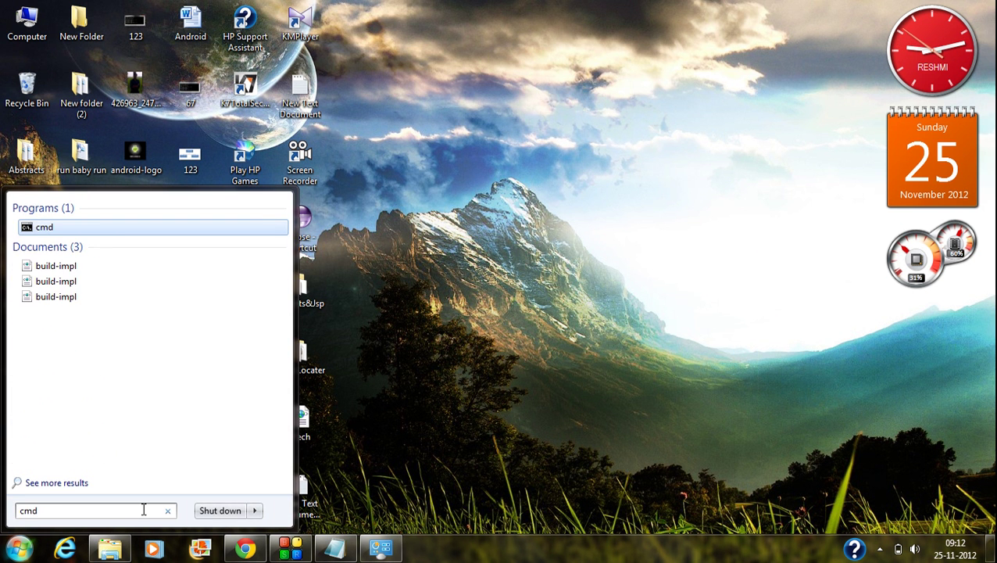
pyautogui.press('Return')
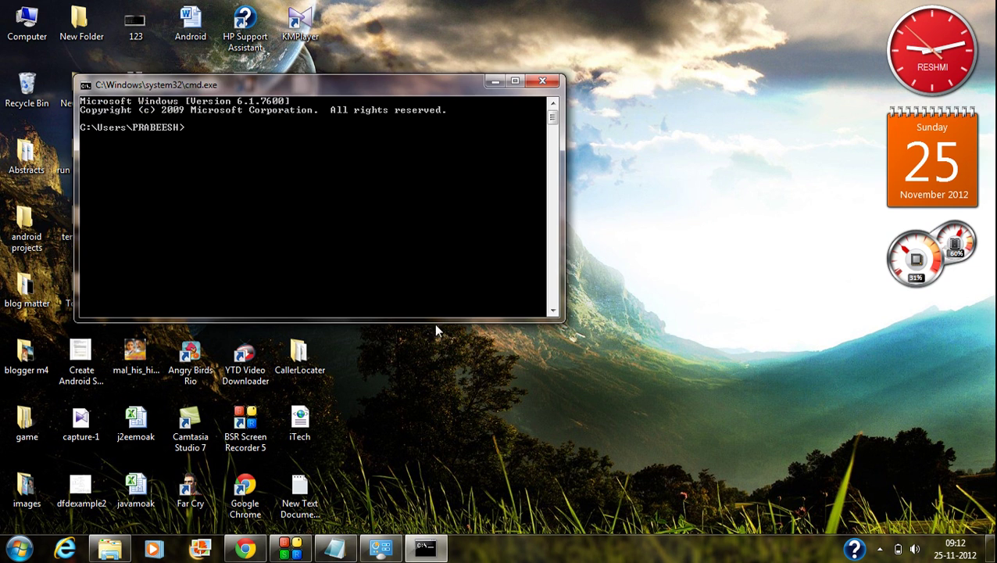
# Step: Move the console toward the centre and run javac, fixing typos, to list its usage
pyautogui.moveTo(469, 84); pyautogui.dragTo(606, 141)
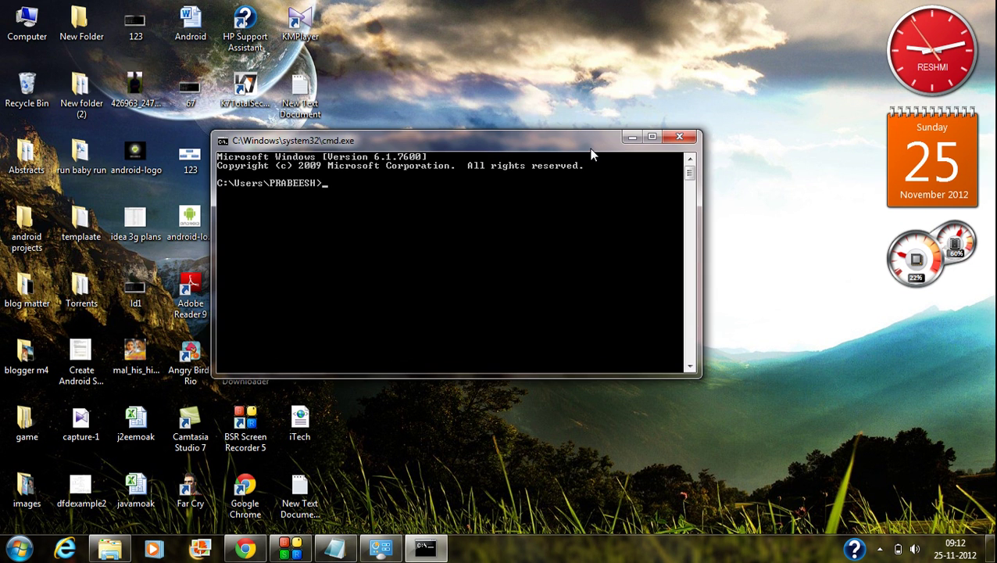
pyautogui.write('z')
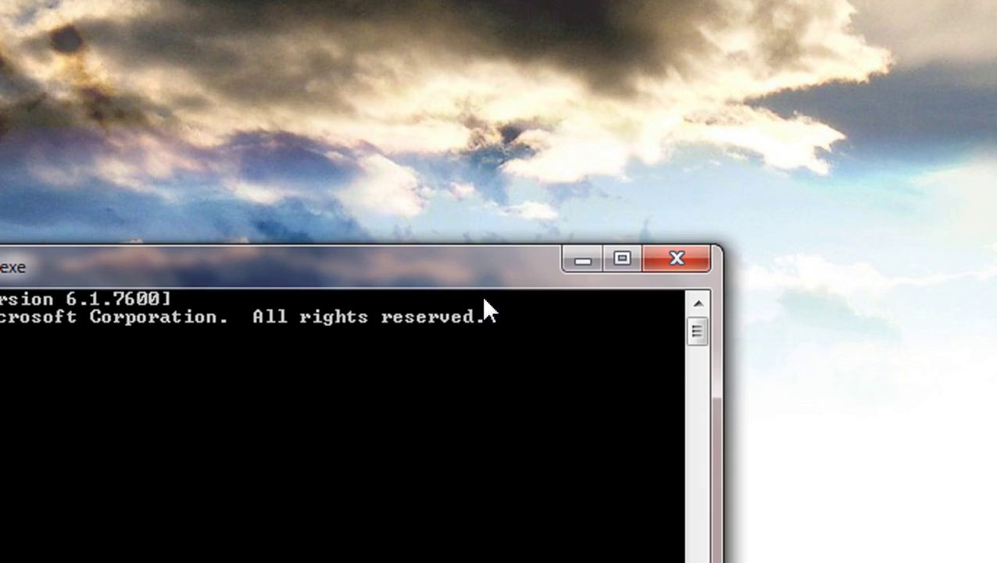
pyautogui.press('BackSpace')
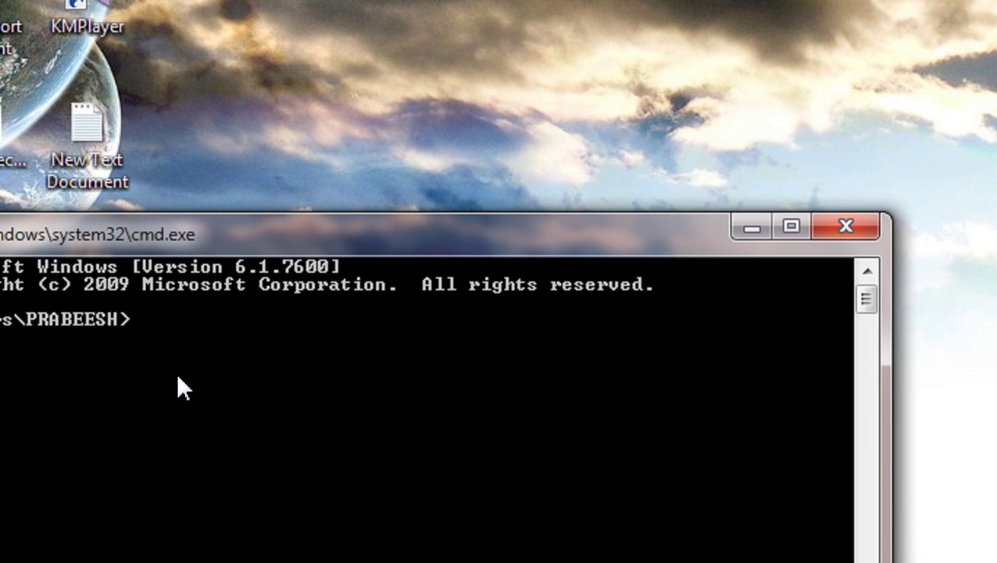
pyautogui.write('jvaca')
pyautogui.press('BackSpace')
pyautogui.press('BackSpace')
pyautogui.press('BackSpace')
pyautogui.press('BackSpace')
pyautogui.write('avac')
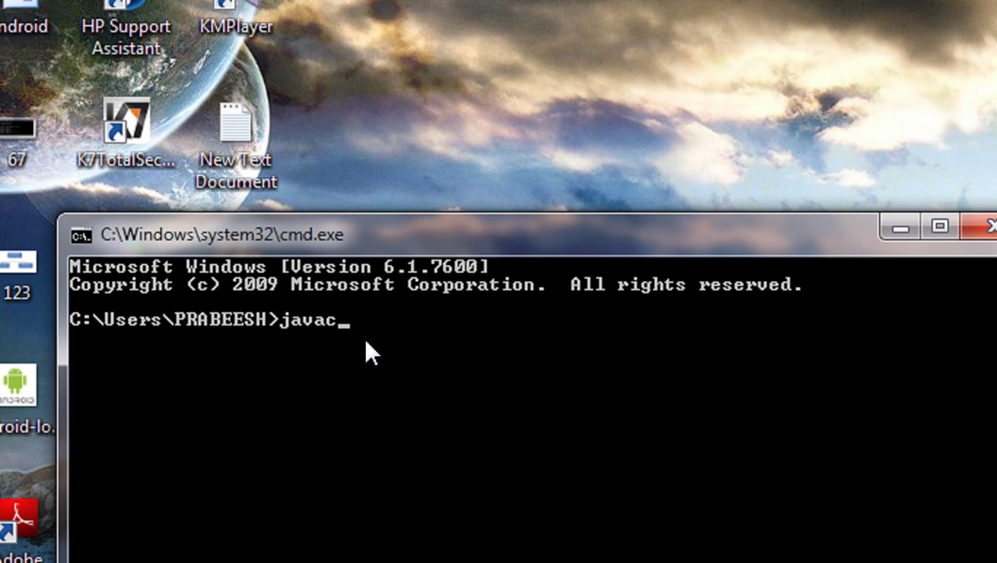
pyautogui.press('Return')
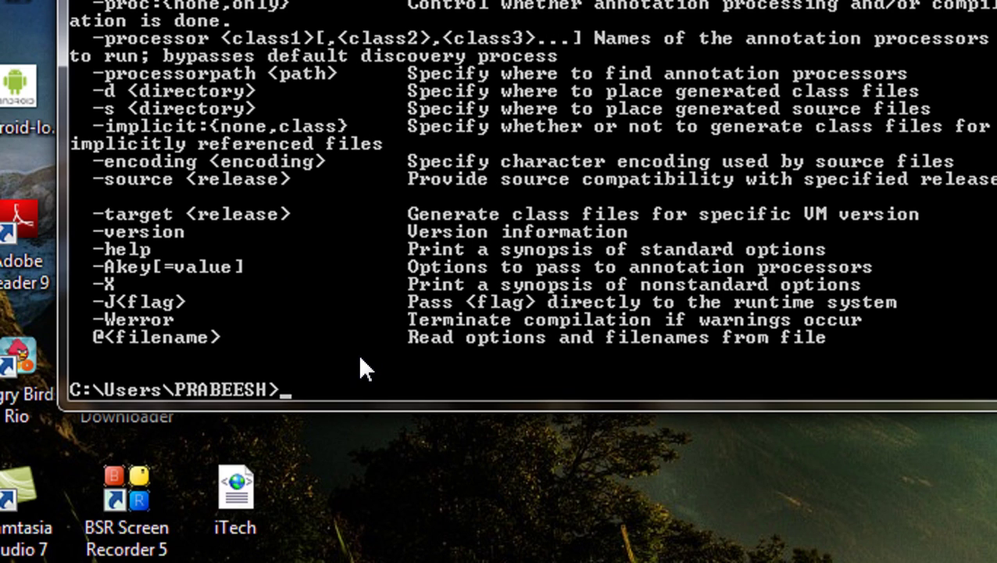
# Step: Switch the console to the D: drive
pyautogui.write('x')
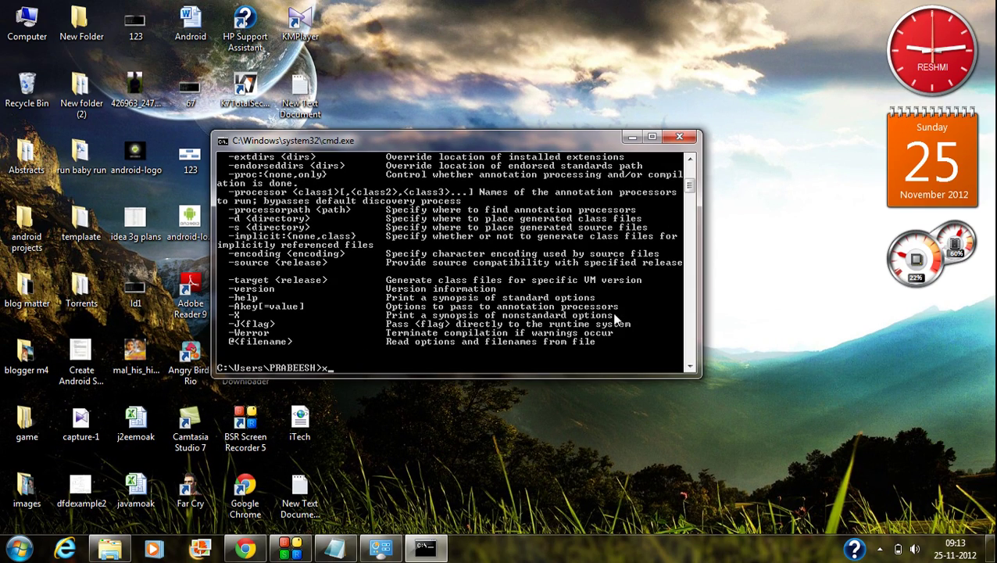
pyautogui.press('BackSpace')
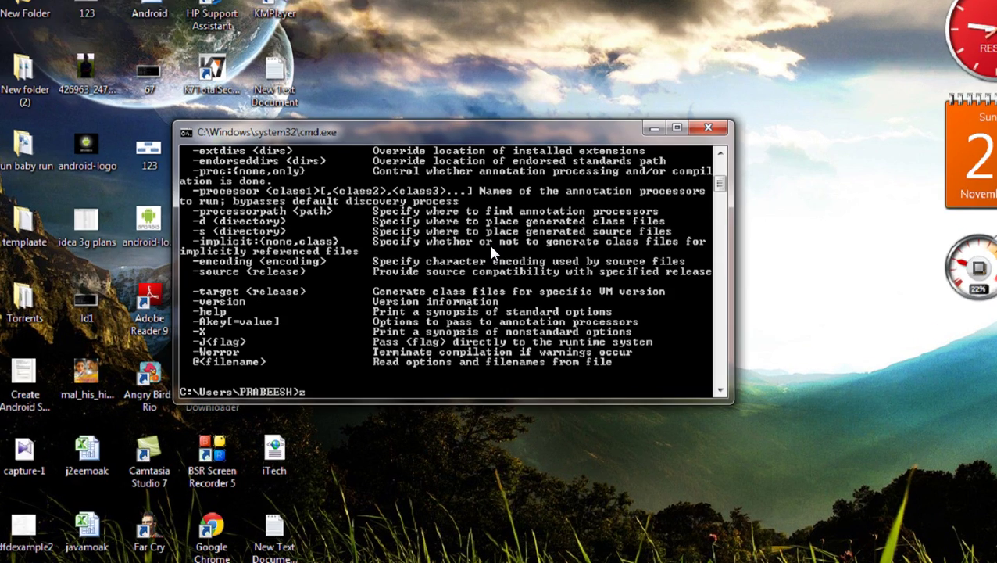
pyautogui.write('z')
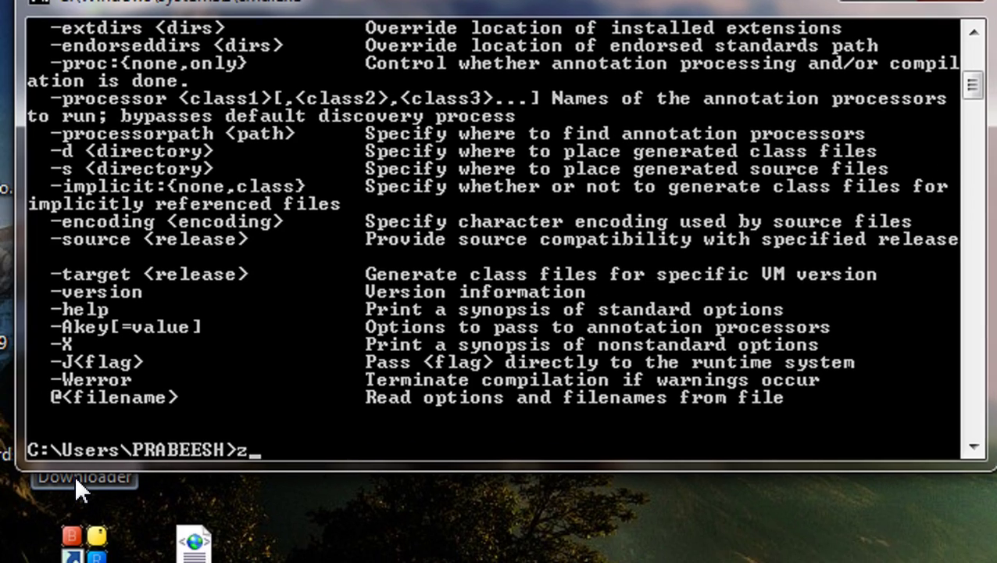
pyautogui.press('BackSpace')
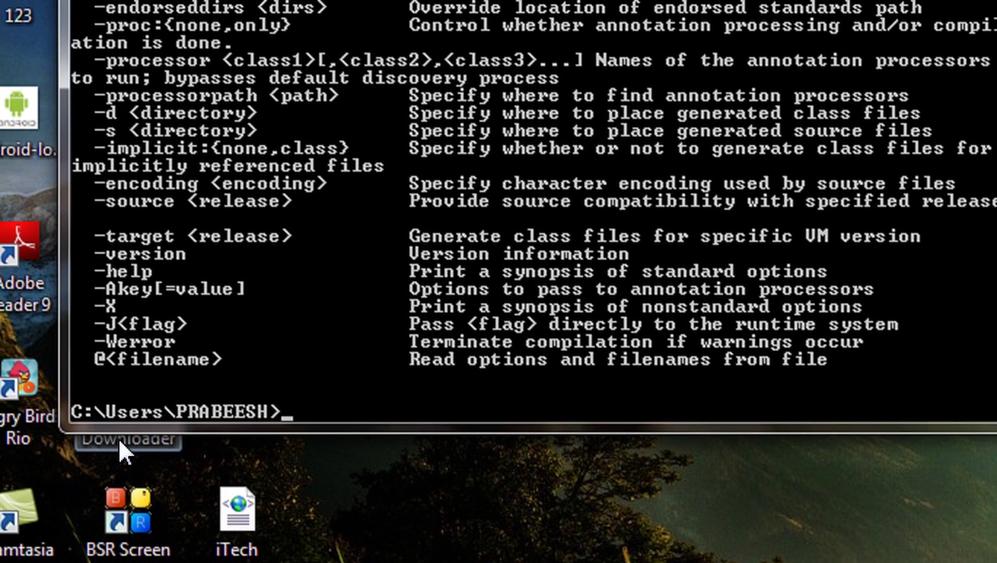
pyautogui.write('D:')
pyautogui.press('Return')
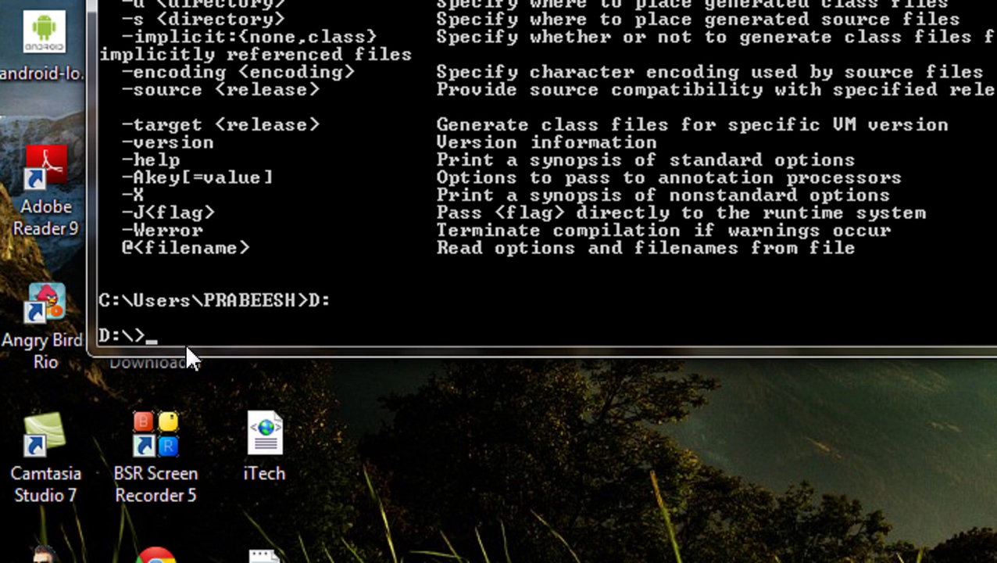
# Step: Set path="C:\Program Files (x86)\Java\jdk1.7.0\bin" for the session, then enter javac
pyautogui.write('path=""')
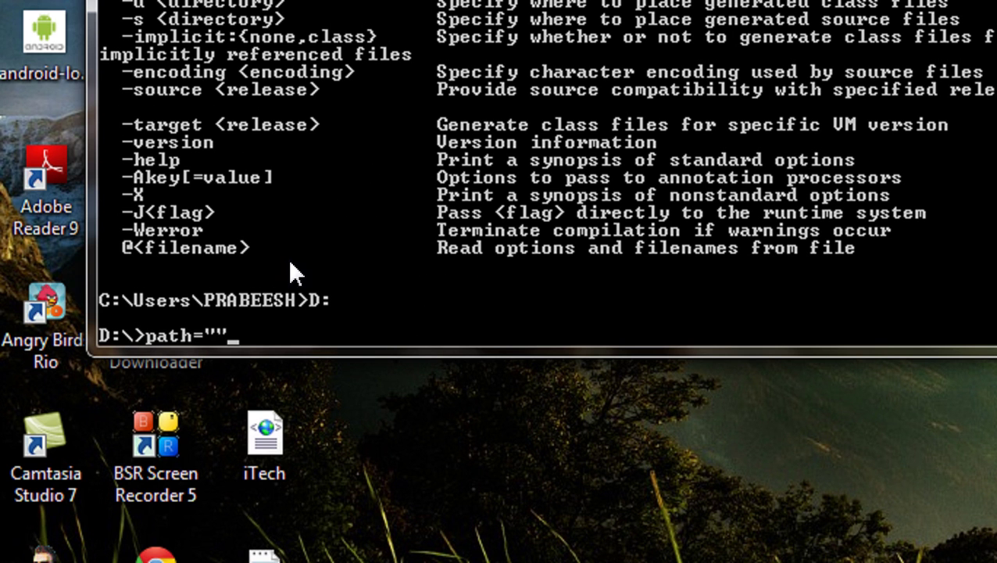
pyautogui.rightClick(212, 332)
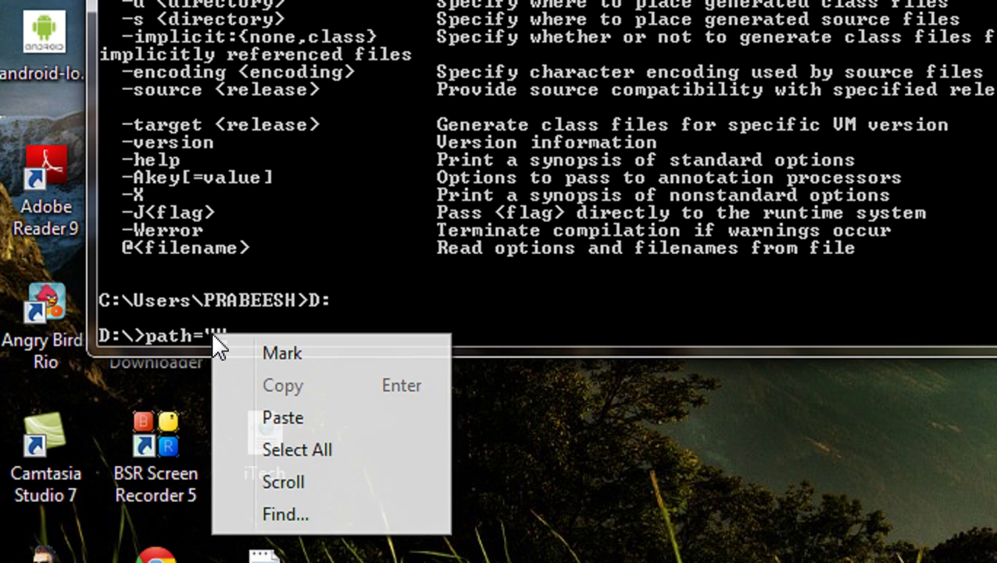
pyautogui.click(270, 418)
pyautogui.press('Right')
pyautogui.press('Return')
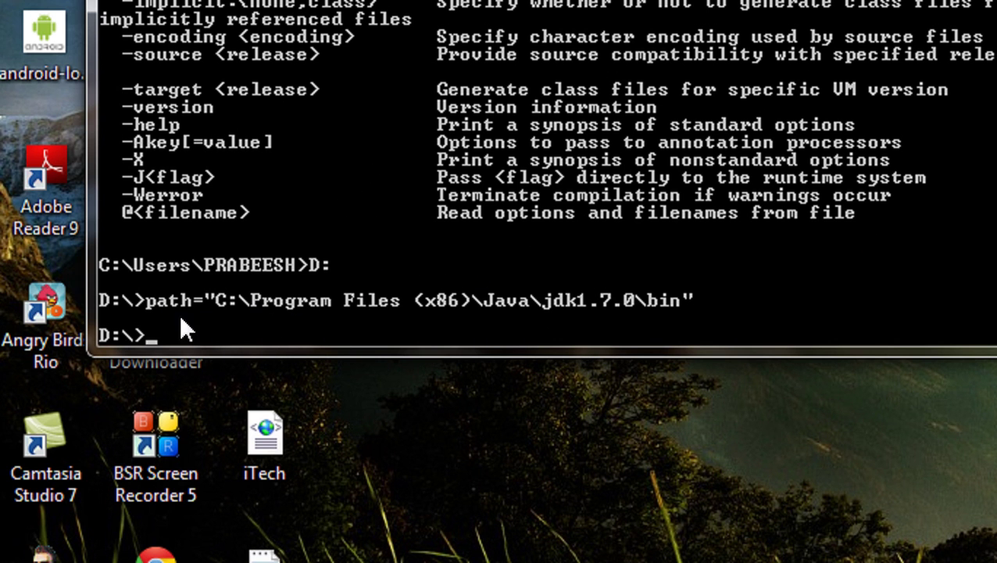
pyautogui.write('javac')
# Step: Run javac on D: to print its full options list, then minimize the console
pyautogui.press('Return')
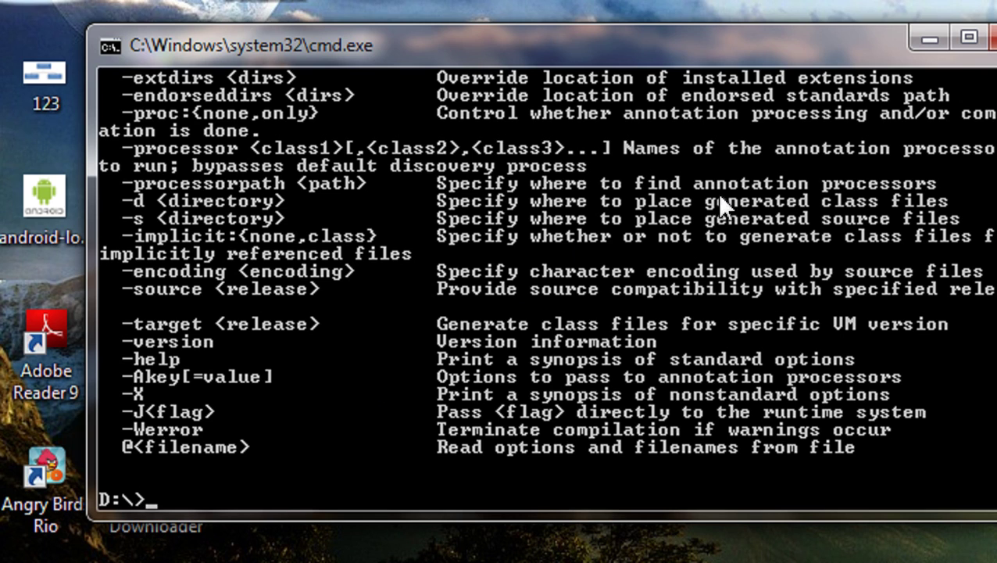
pyautogui.write('x')
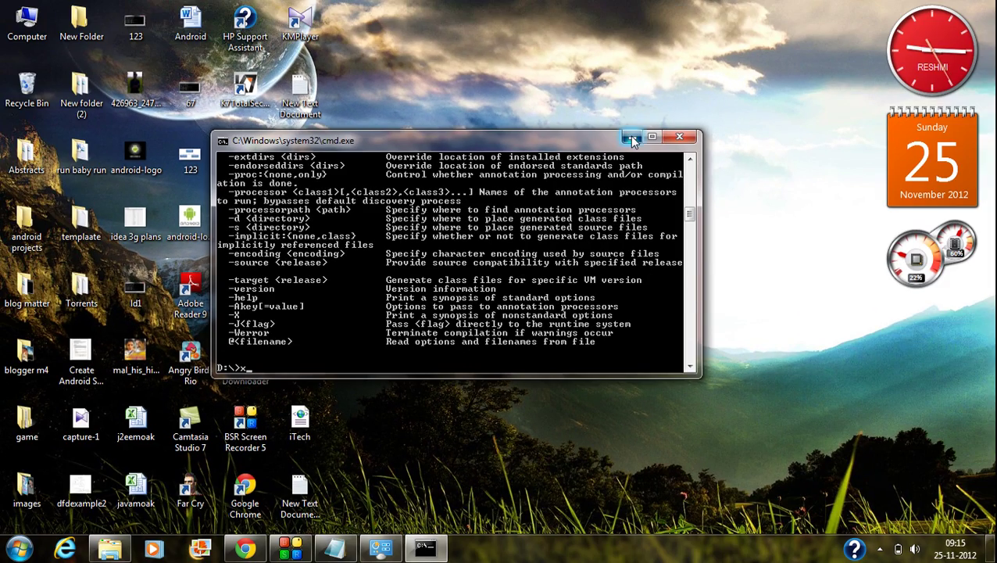
pyautogui.click(812, 76)
# Step: Restore New Text Document (2) in Notepad from the taskbar
pyautogui.click(336, 547)
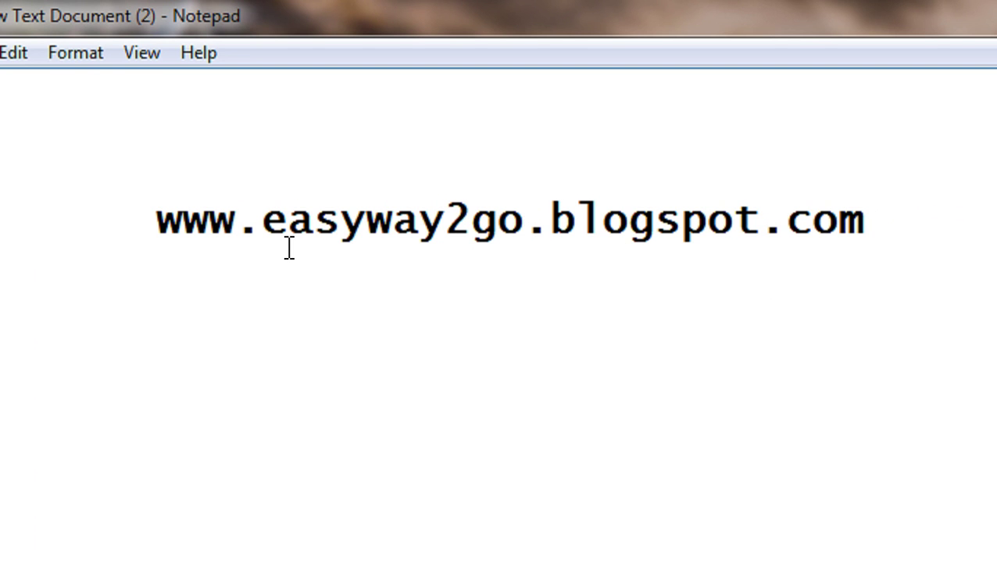
pyautogui.press('alt')
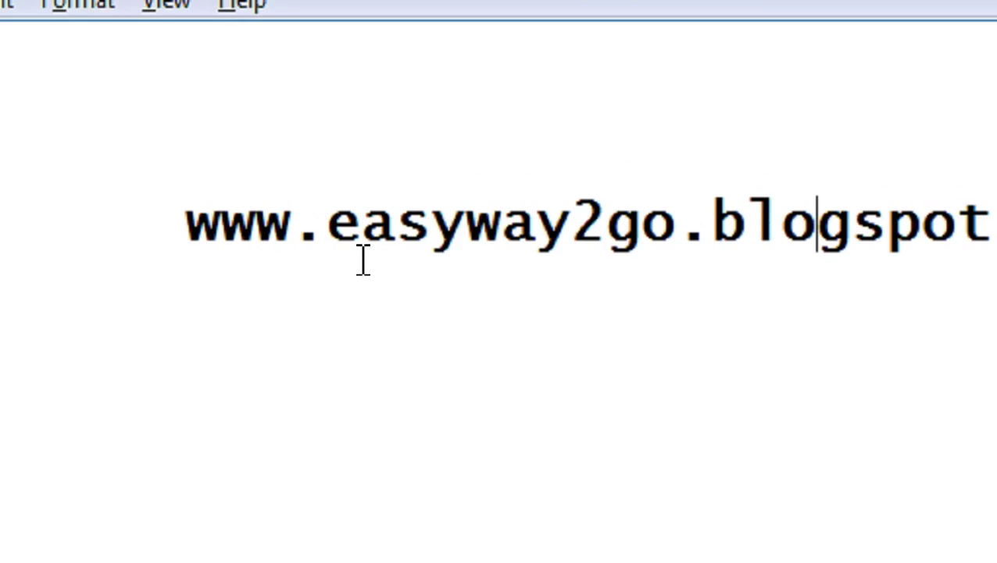